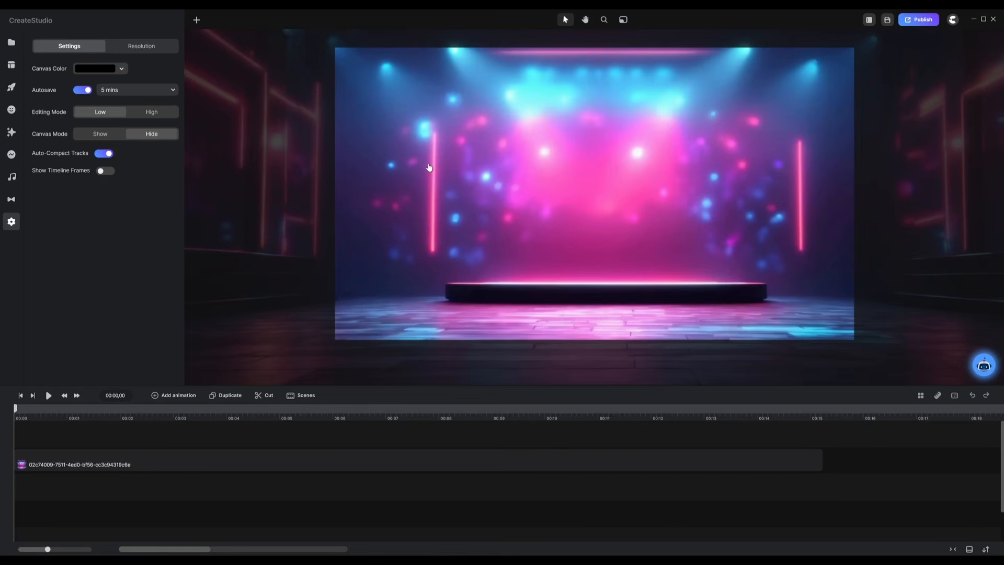
Step: Reshape the blue rectangle into a thin rounded vertical bar and move it onto the left neon line
left_click(551, 136)
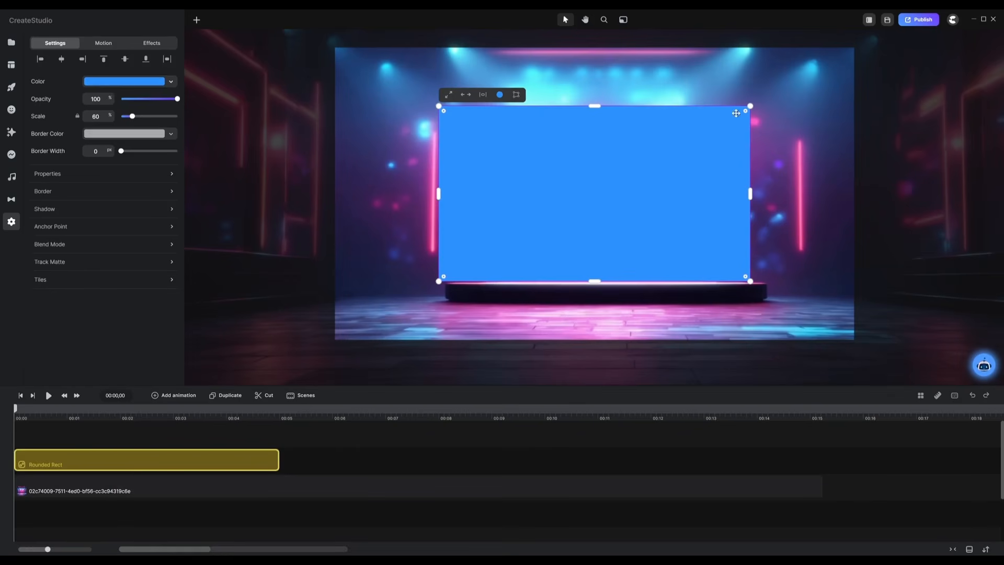
left_click_drag(745, 111, 653, 150)
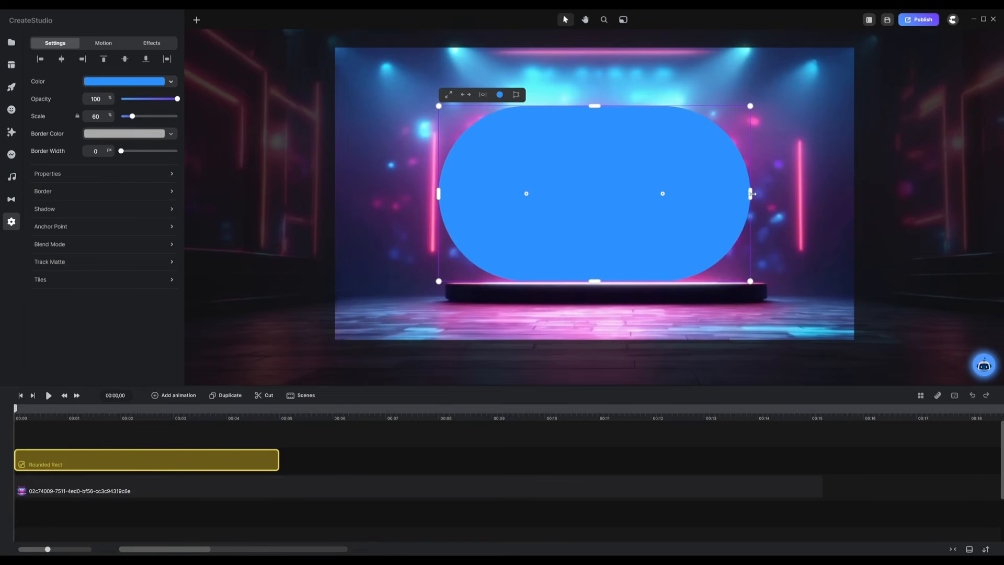
left_click_drag(751, 194, 599, 187)
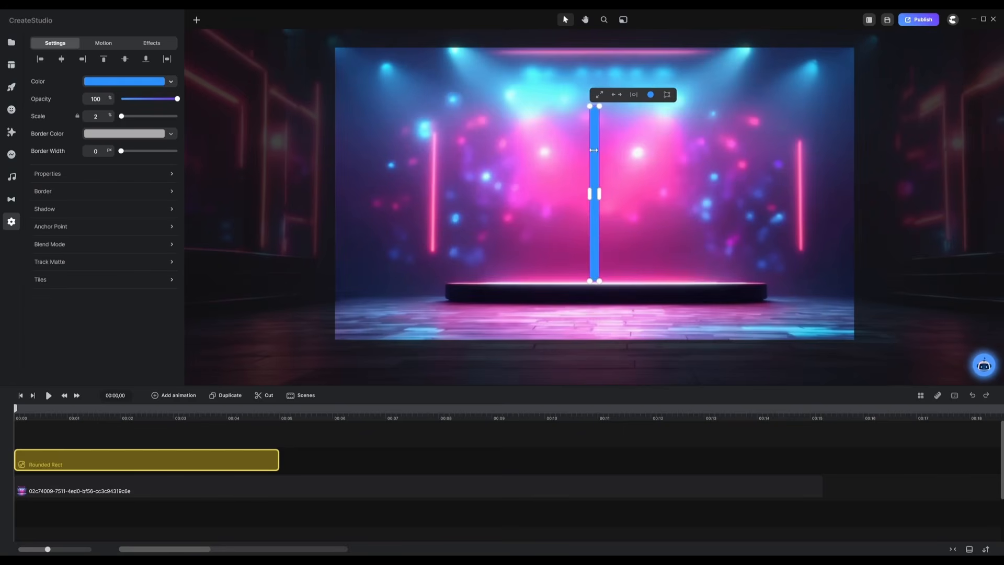
left_click_drag(595, 151, 435, 148)
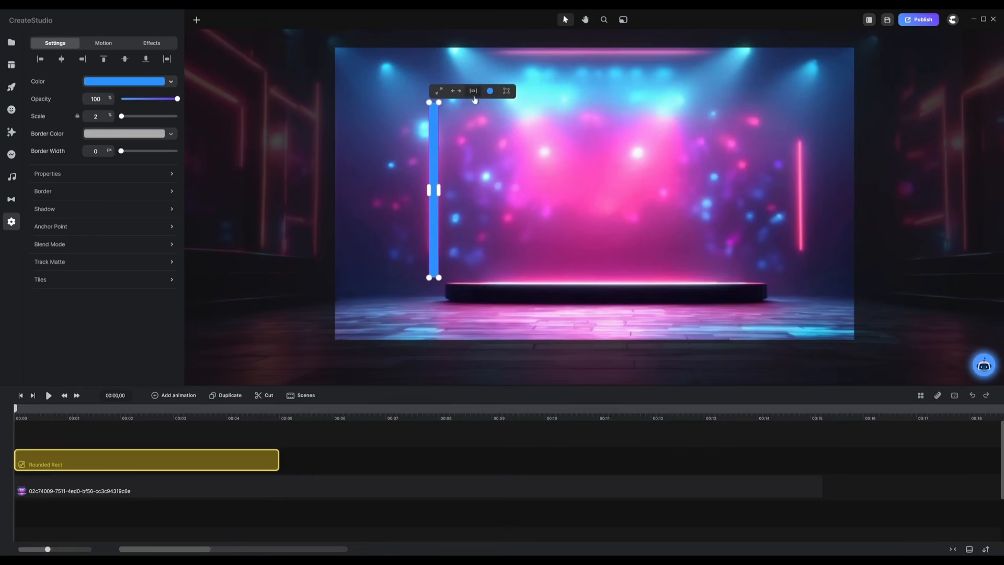
Step: Color the bar pink (fd7ec5) by sampling it from the left neon line
left_click(168, 82)
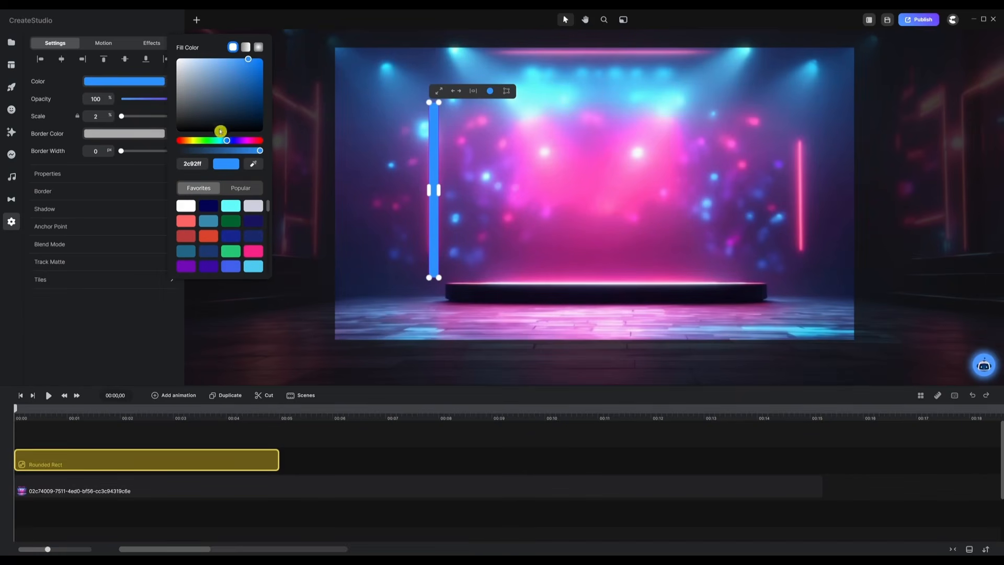
left_click(253, 165)
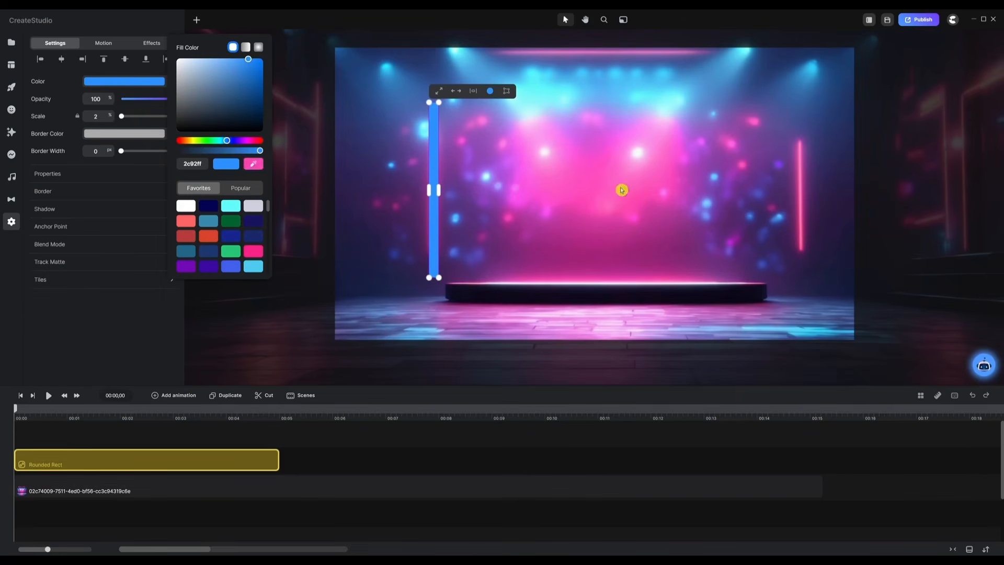
left_click(801, 162)
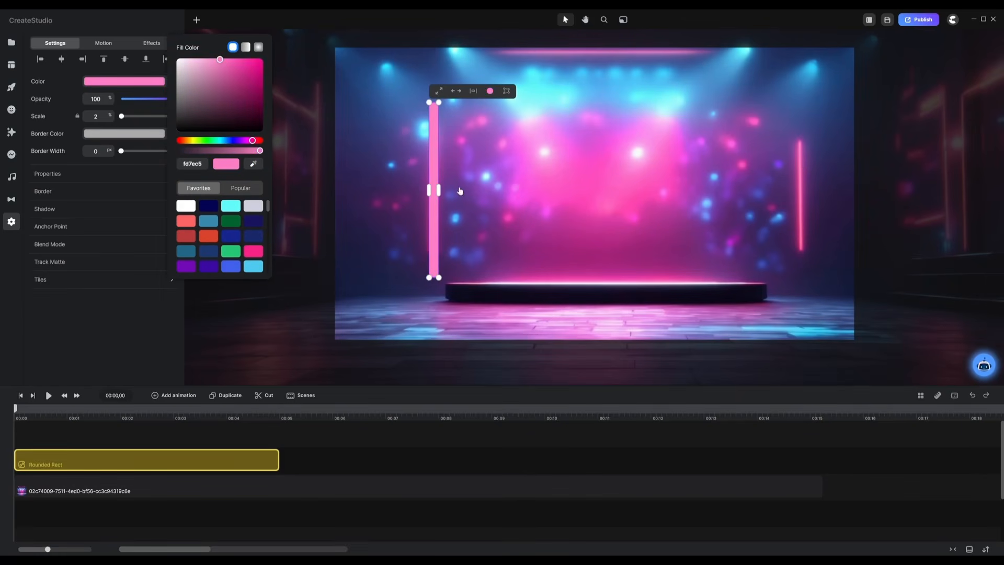
Step: Extend the Rounded Rect clip on the timeline to about 00:15
left_click(305, 443)
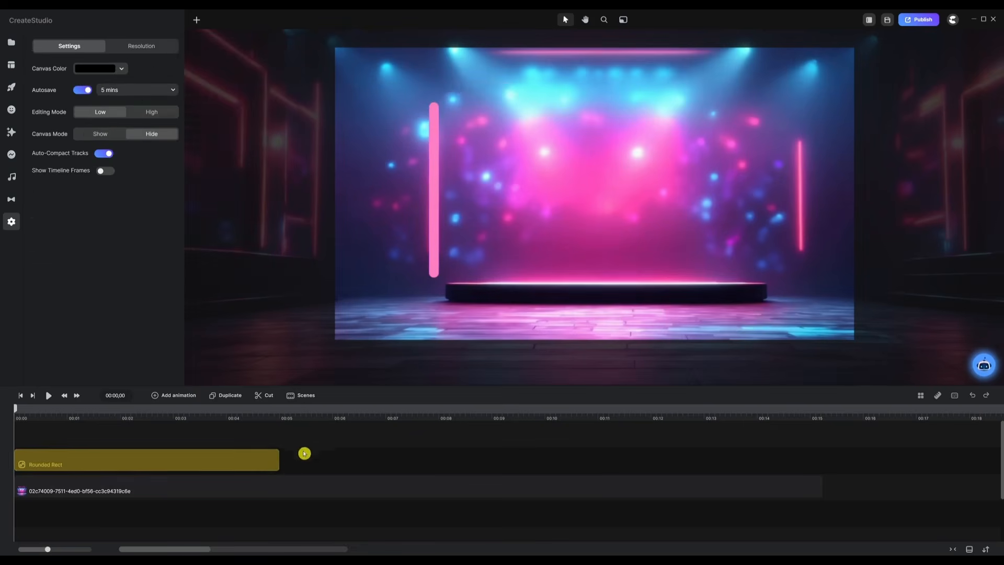
left_click(276, 460)
left_click_drag(281, 460, 817, 457)
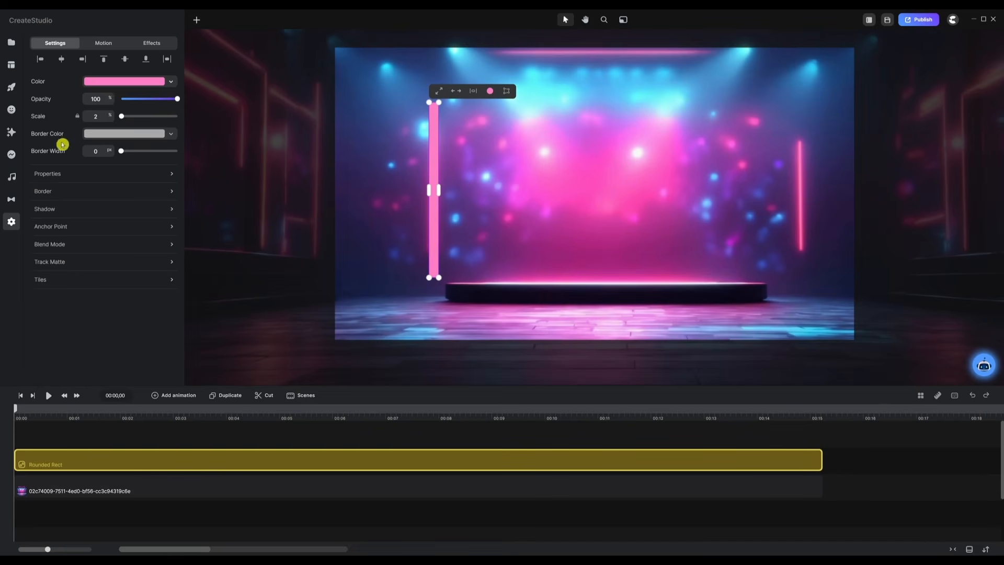
Step: Apply a Blur effect to the pink bar and raise its Strength to 785
left_click(11, 133)
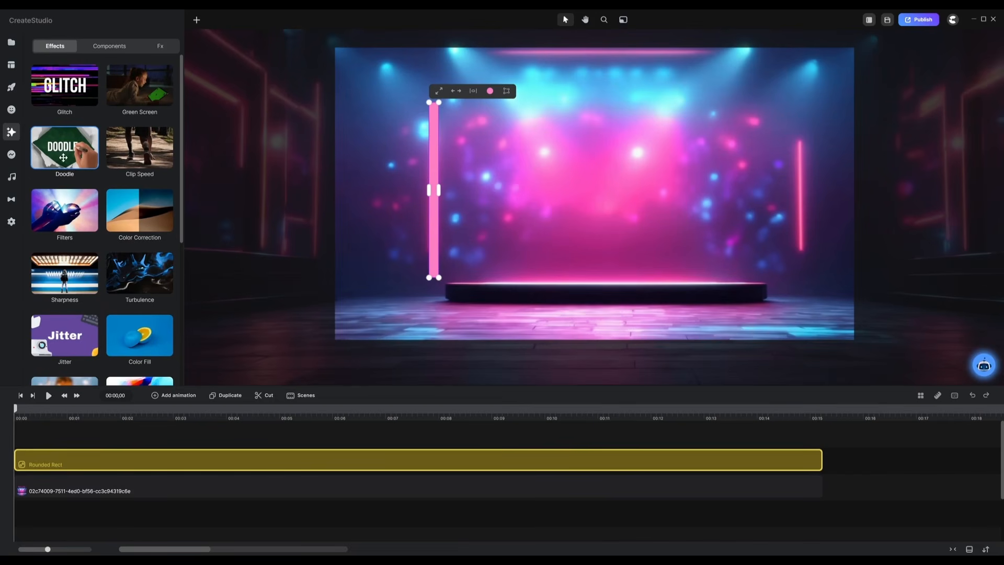
scroll(84, 149, "down", 4)
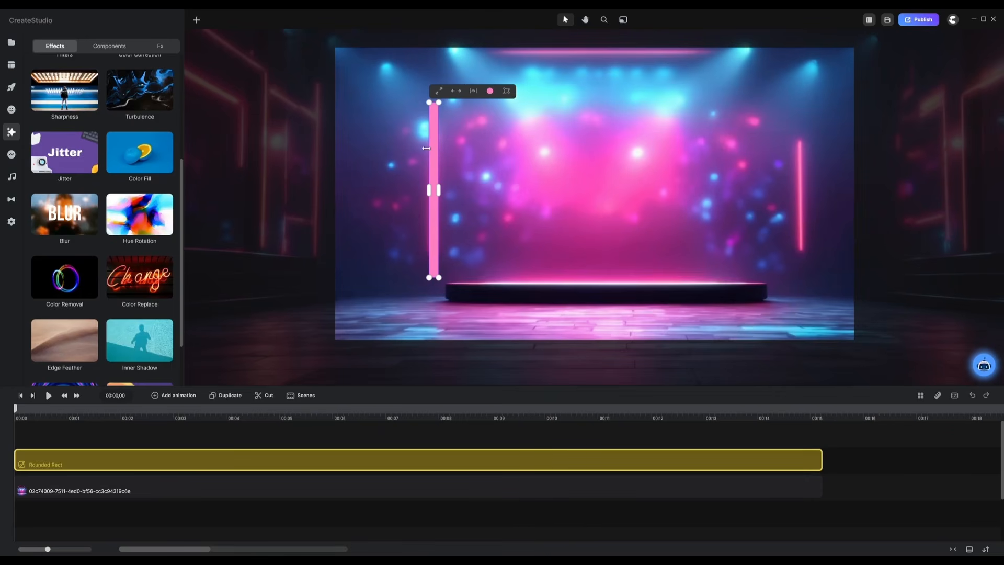
left_click_drag(64, 213, 428, 156)
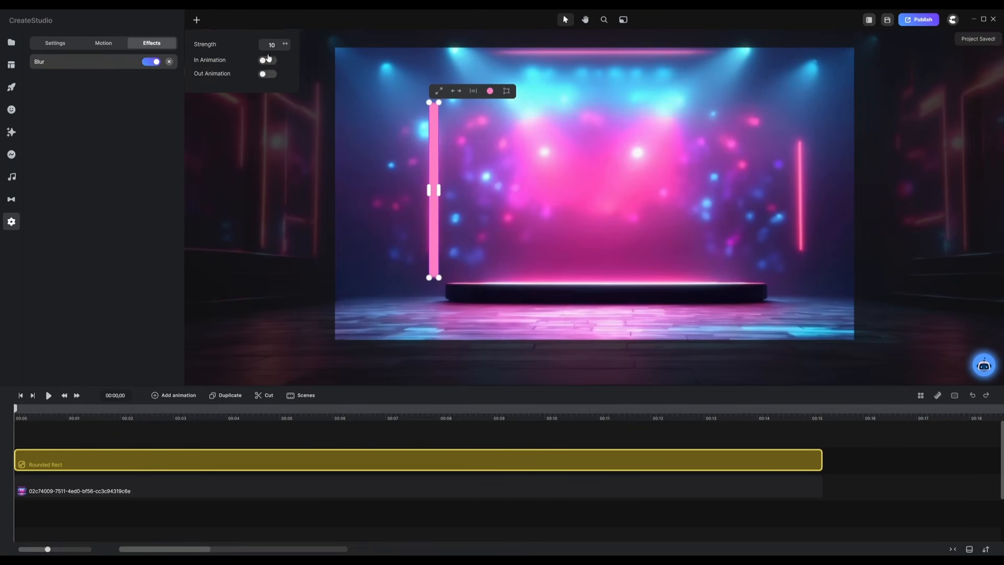
left_click_drag(262, 45, 324, 45)
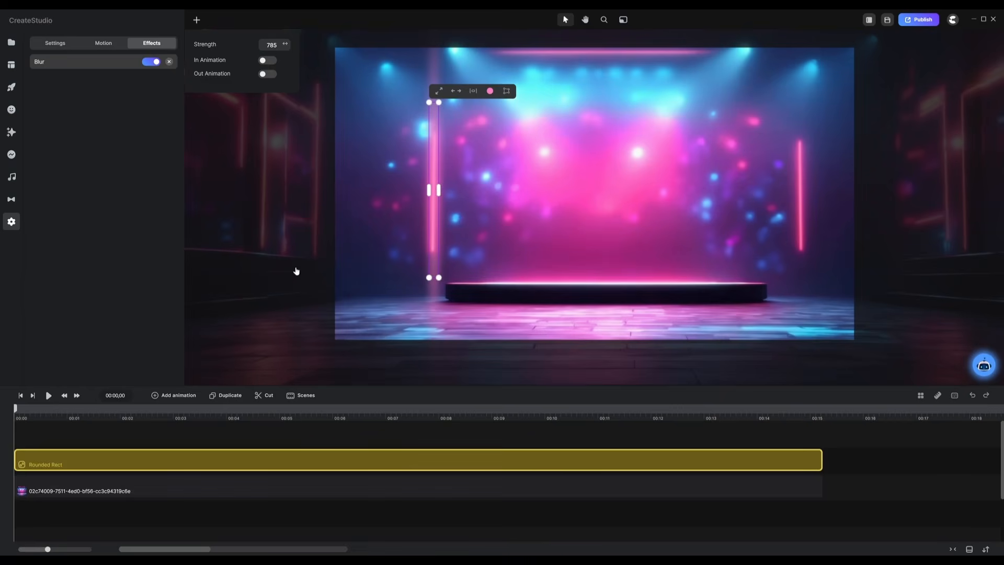
left_click(383, 432)
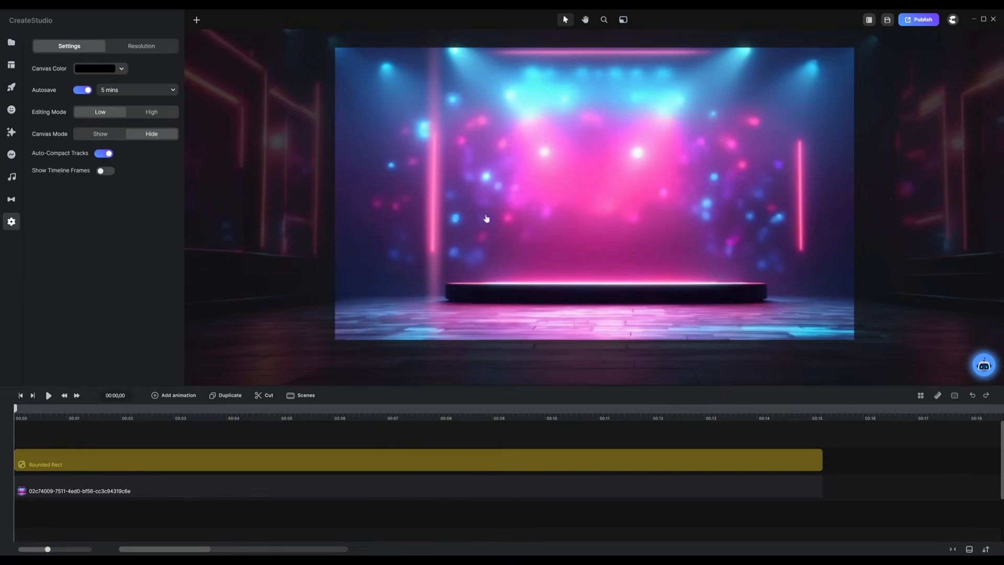
Step: Trim the blurred pink bar down from its top edge so it sits along the left neon line
left_click(408, 459)
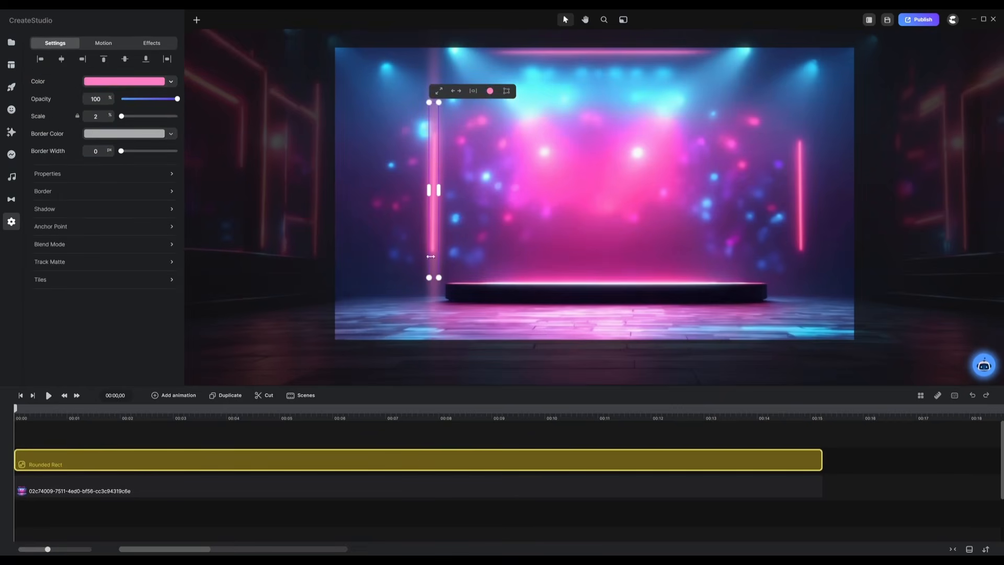
scroll(434, 159, "up", 3)
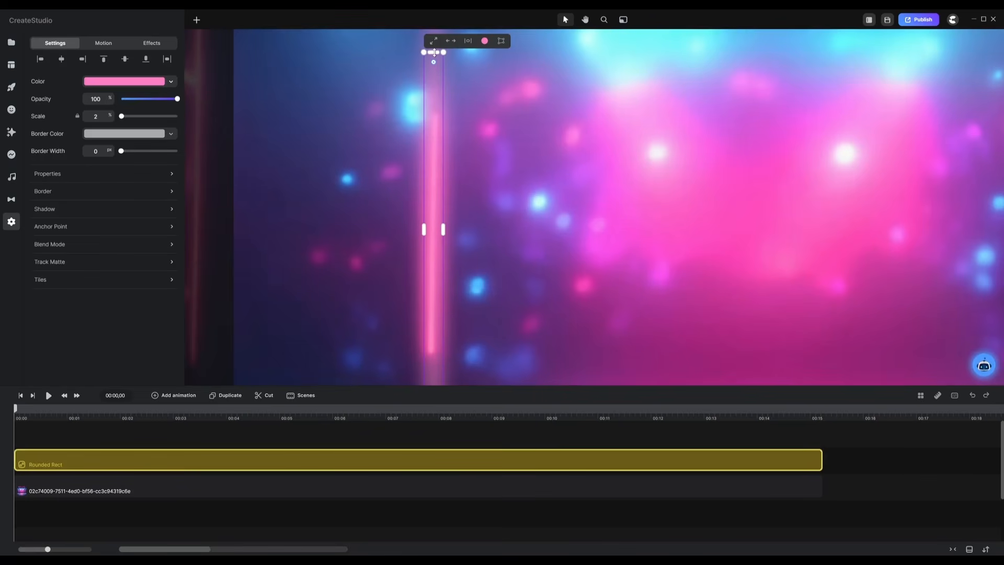
left_click_drag(434, 52, 437, 77)
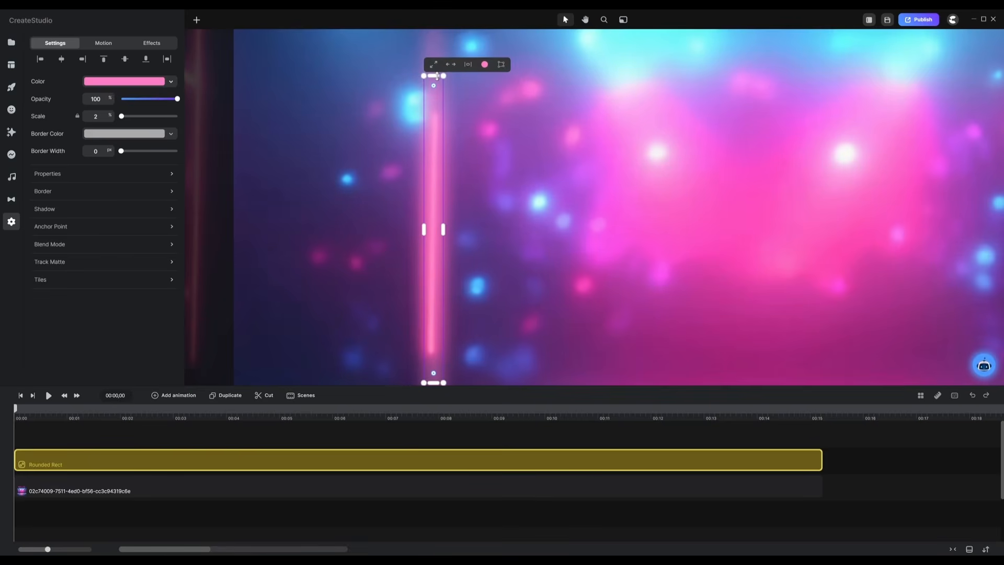
key("ctrl+0")
left_click(388, 437)
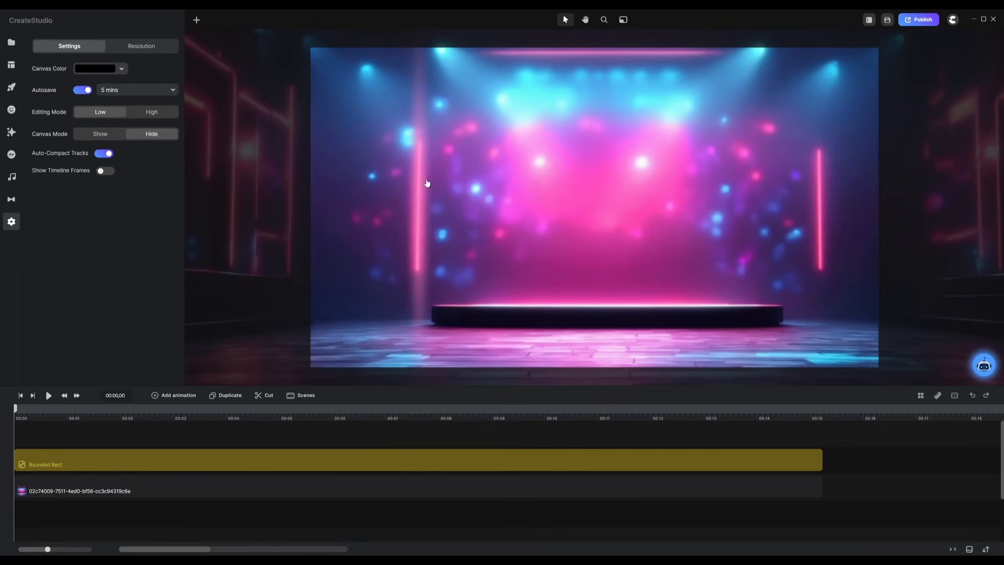
left_click(472, 453)
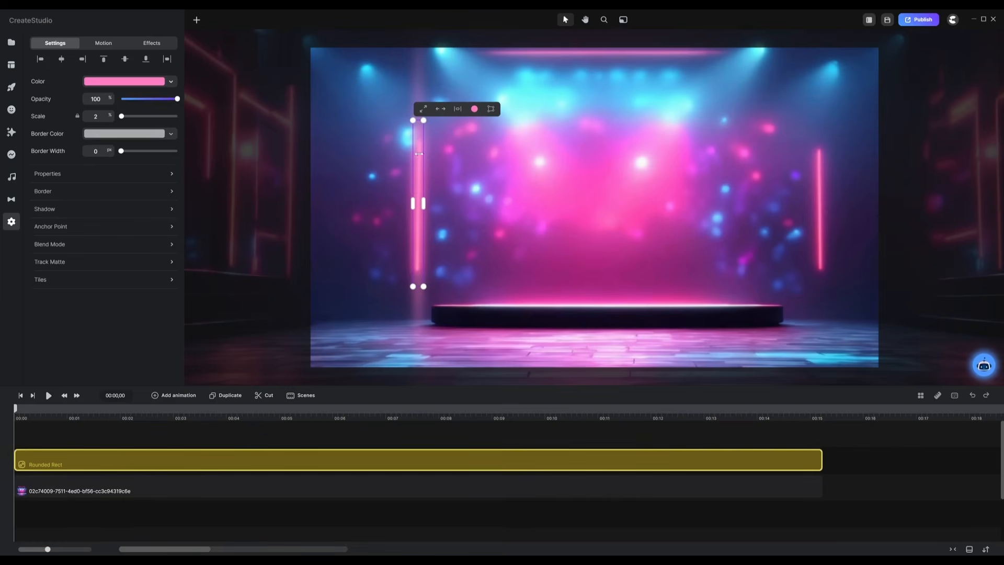
Step: Apply the Loop > Fade Blink animation to the pink bar
left_click(248, 437)
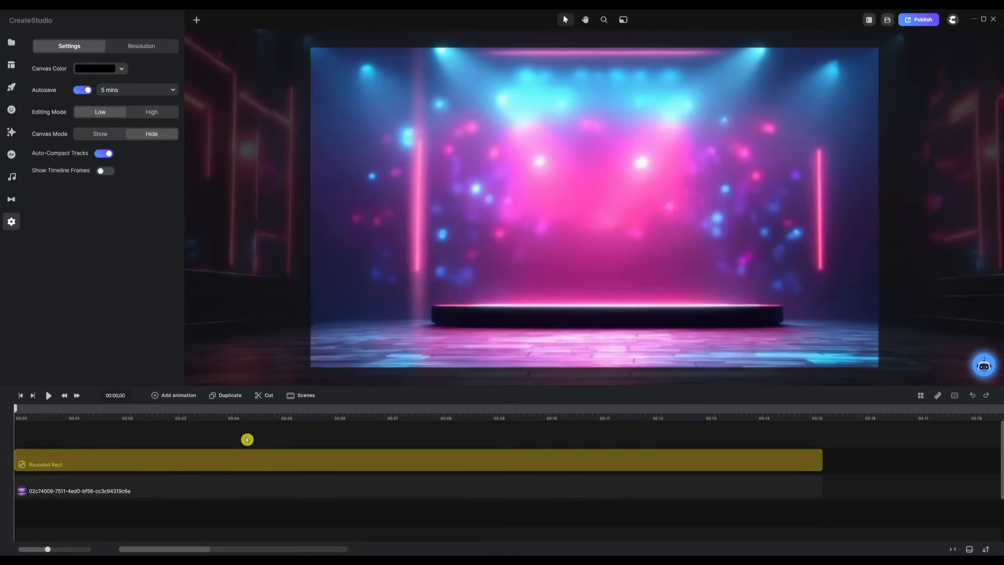
left_click(256, 455)
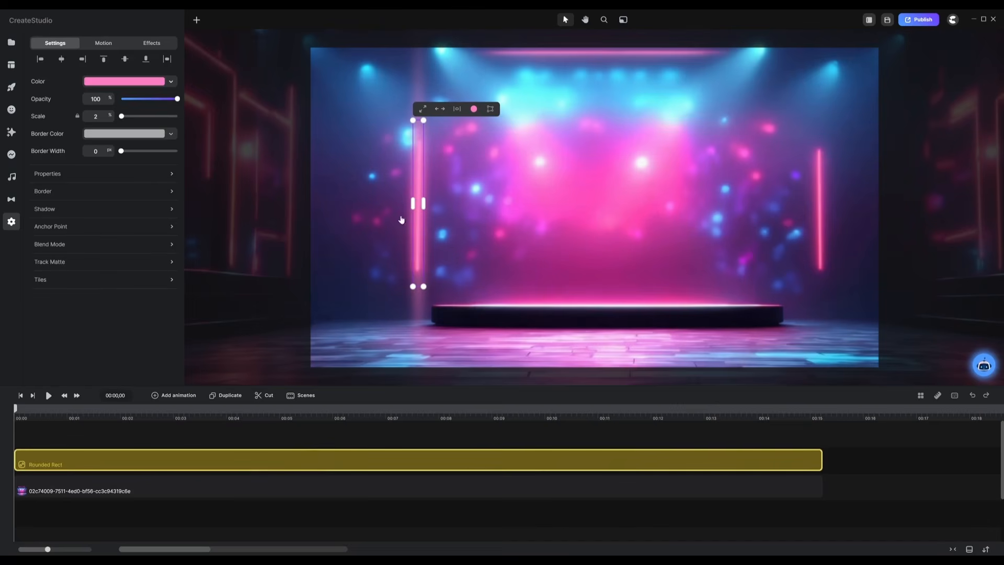
left_click(101, 44)
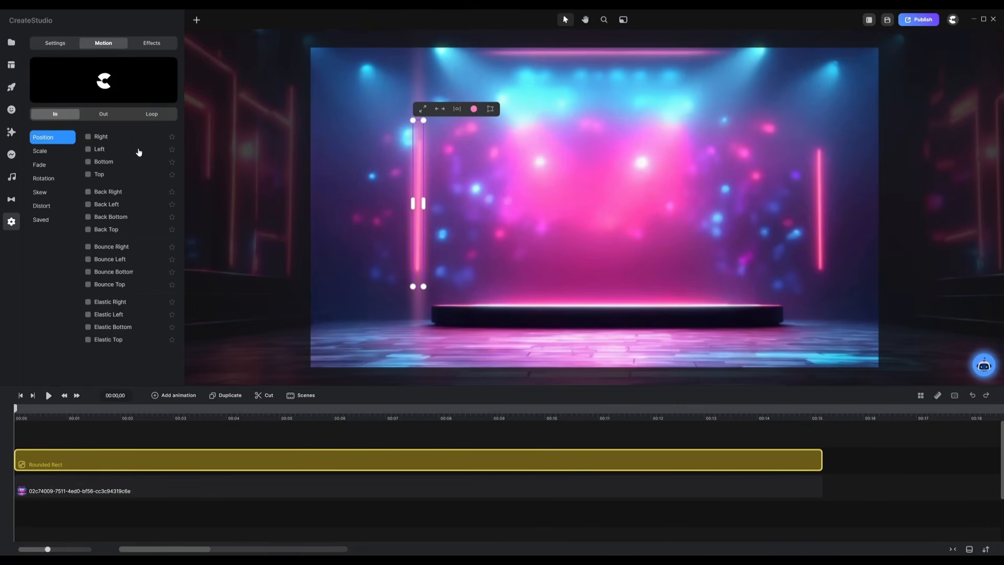
left_click(151, 115)
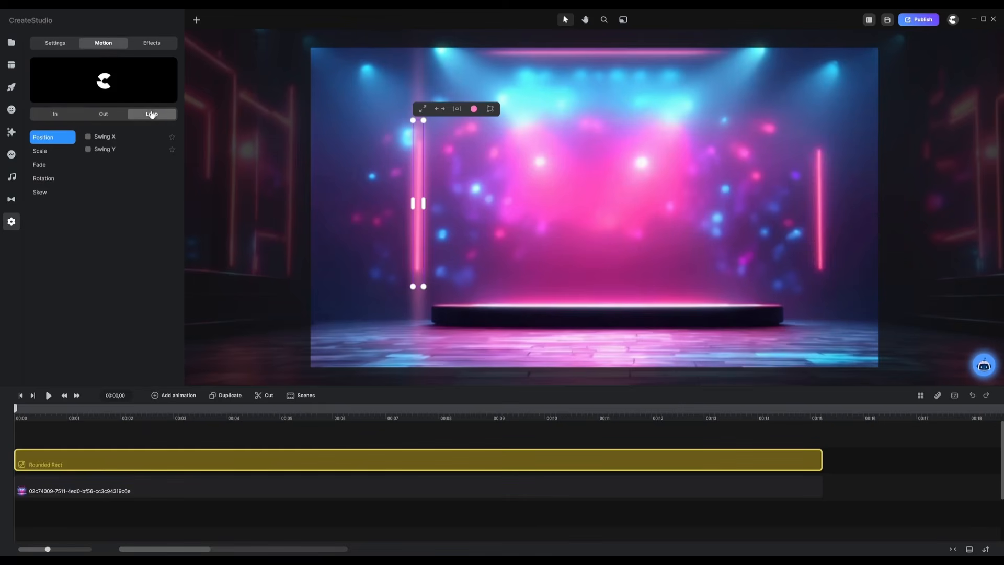
left_click(42, 167)
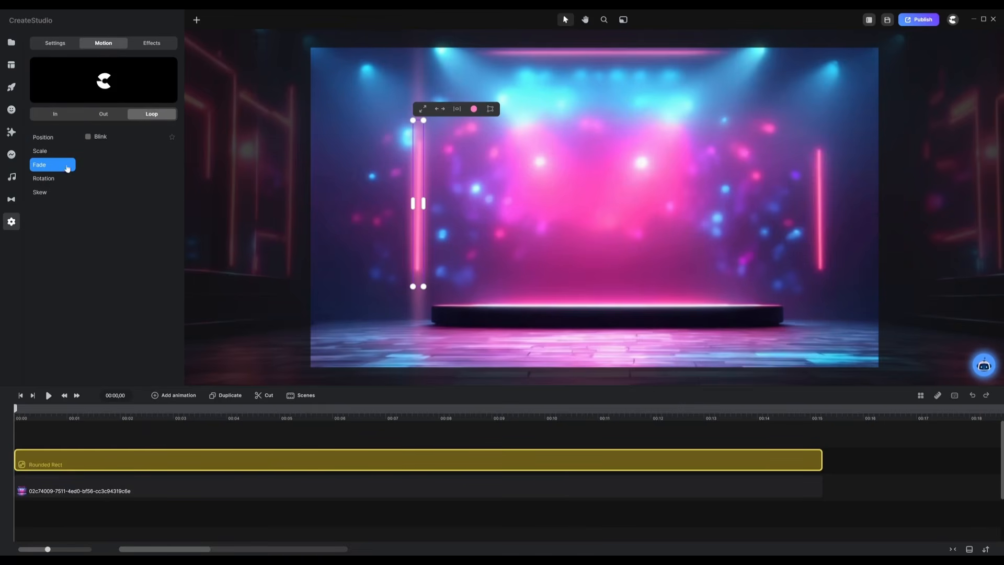
left_click(88, 137)
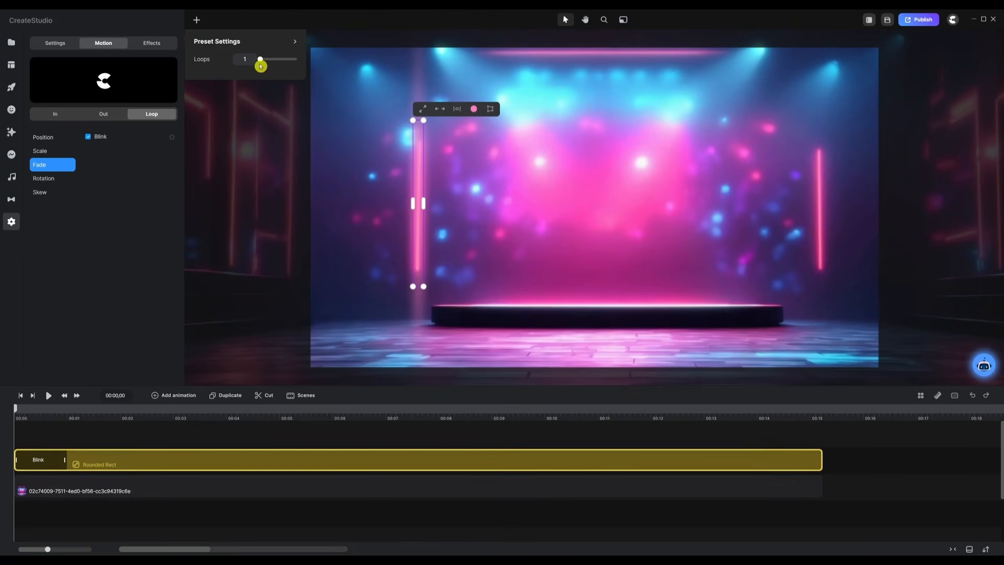
Step: Set the Blink animation to repeat 10 loops
left_click(235, 63)
type("10")
key("Return")
left_click(84, 438)
left_click(103, 470)
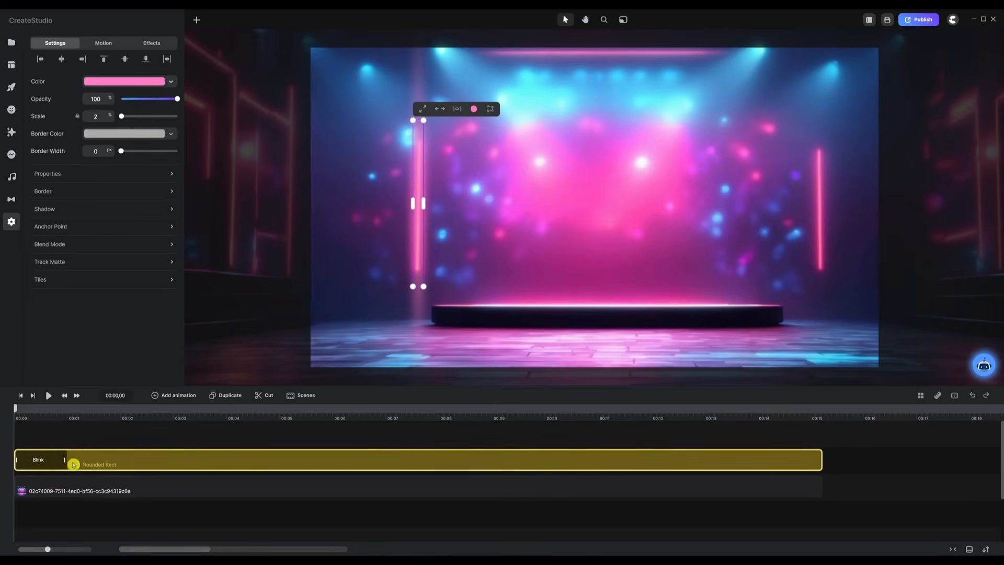
Step: Stretch the Blink animation across the whole clip, preview it, and return the playhead to 00:00
left_click_drag(64, 460, 815, 458)
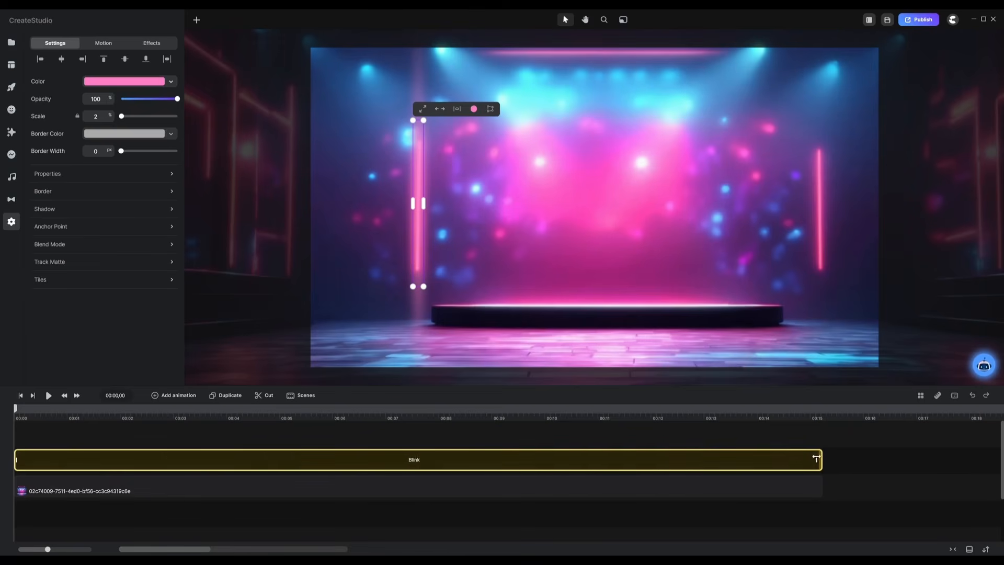
left_click(178, 439)
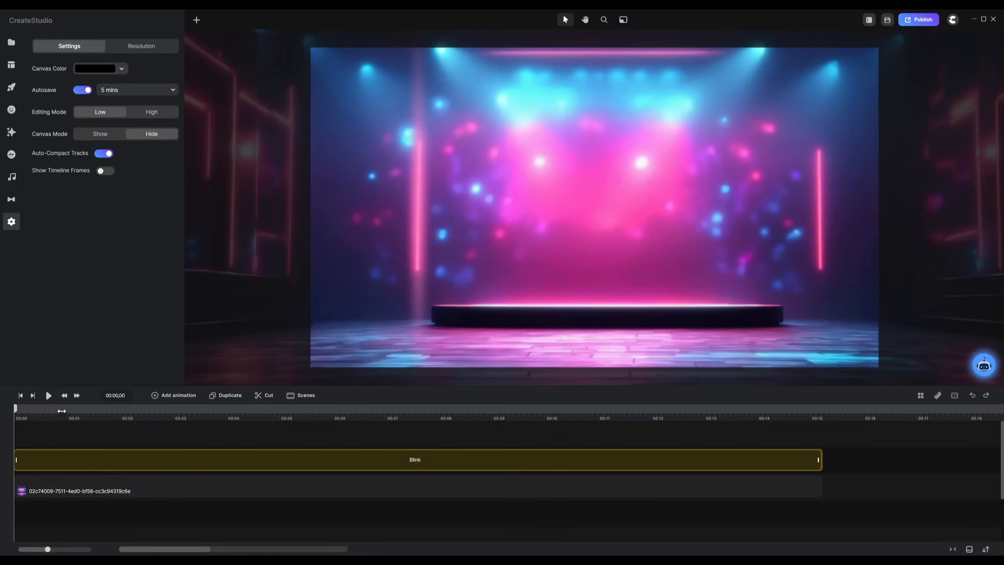
left_click(48, 395)
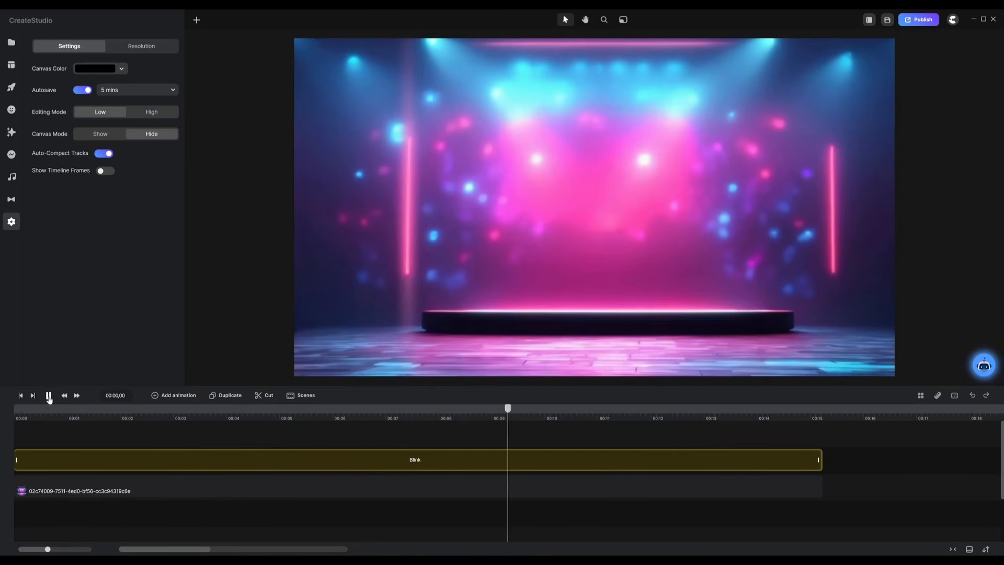
left_click(49, 396)
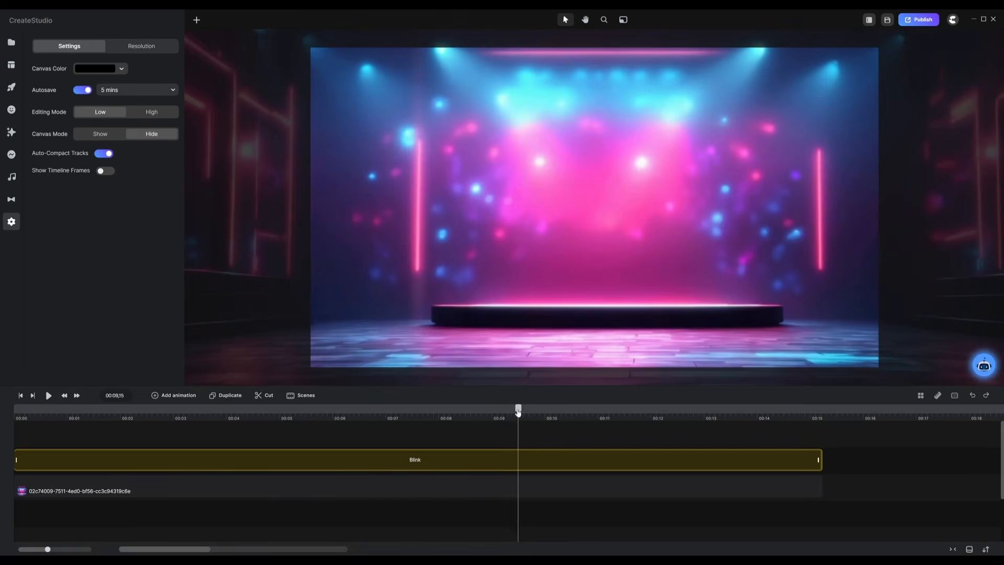
left_click_drag(520, 409, 3, 408)
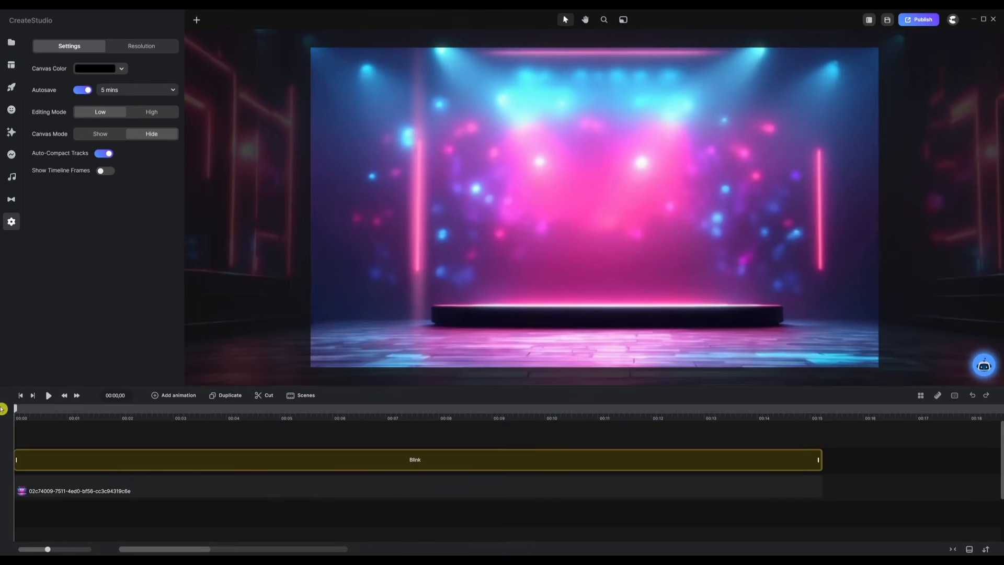
Step: Duplicate the blinking bar with Ctrl+D and move the copy onto the stage's right neon line
left_click(360, 454)
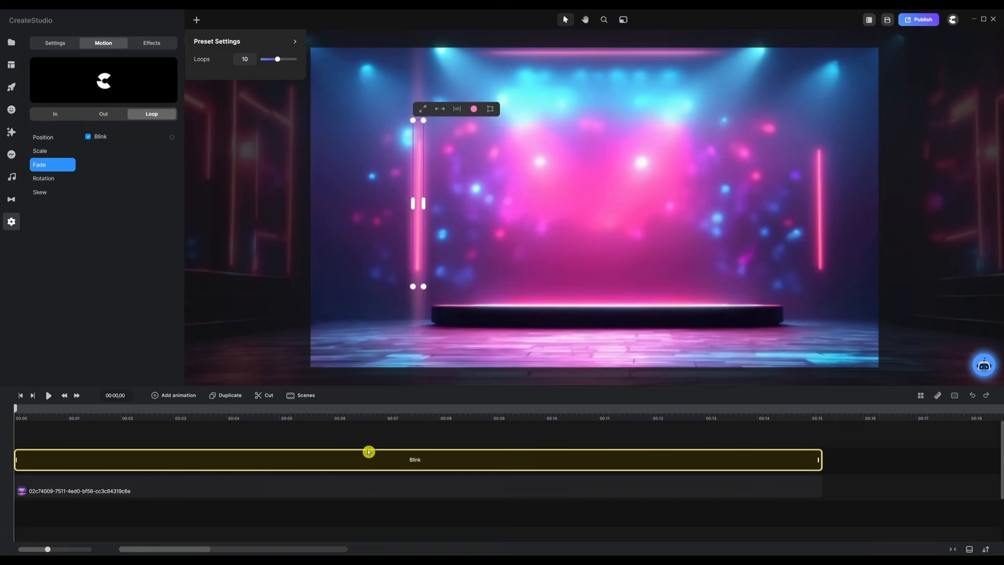
key("ctrl+d")
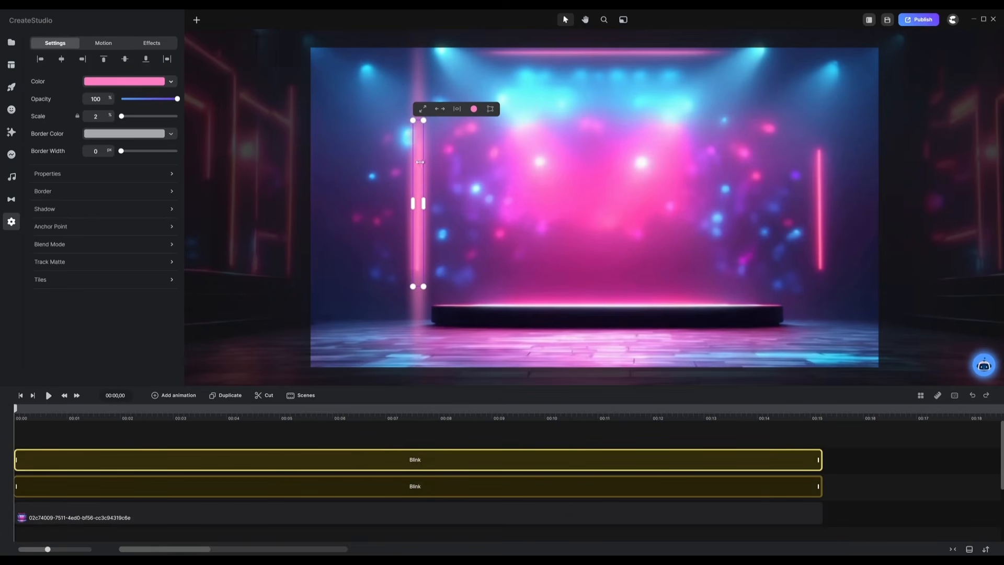
left_click_drag(418, 163, 820, 149)
Step: Preview both blinking bars and check the right bar's Blink settings
left_click(178, 425)
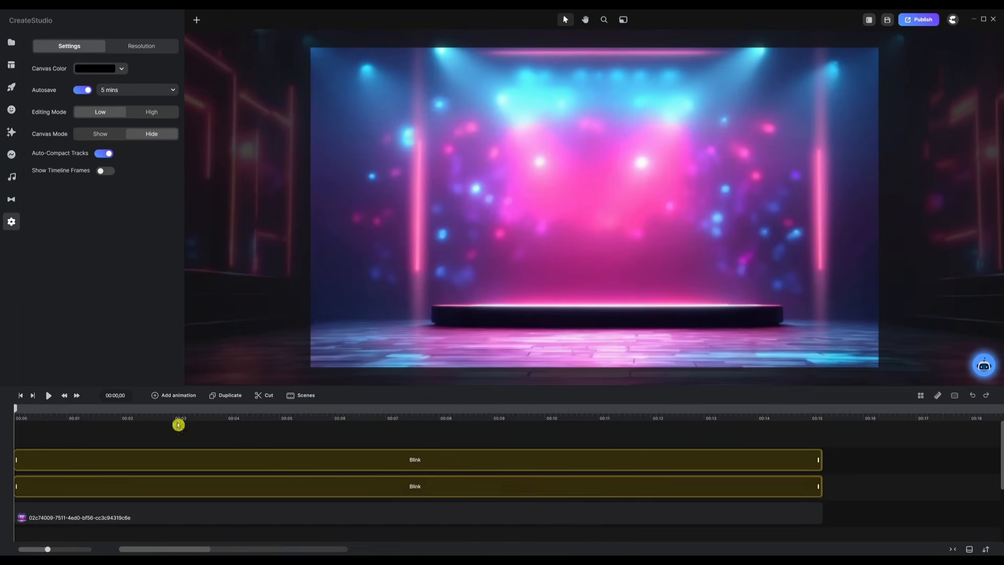
left_click(48, 396)
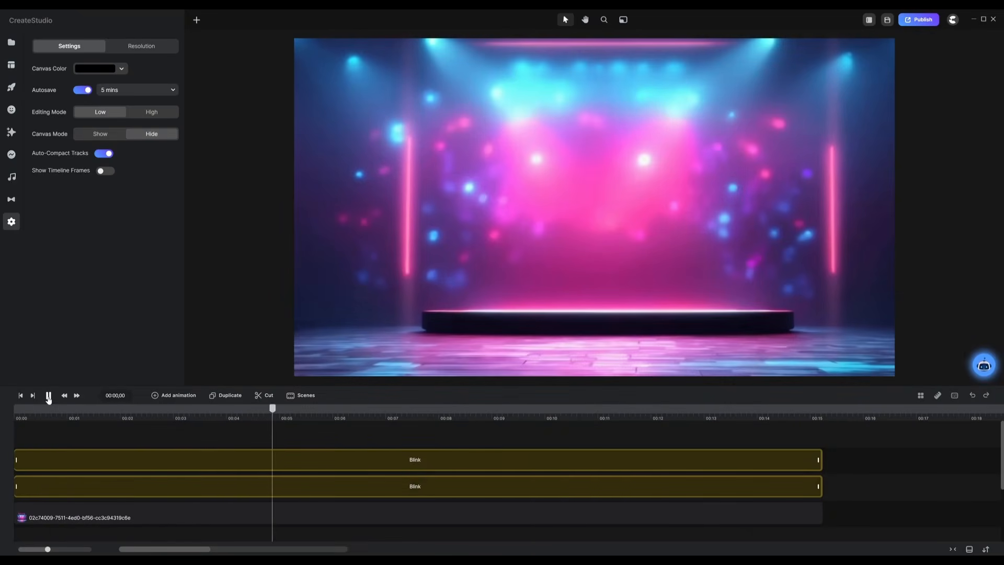
left_click(48, 396)
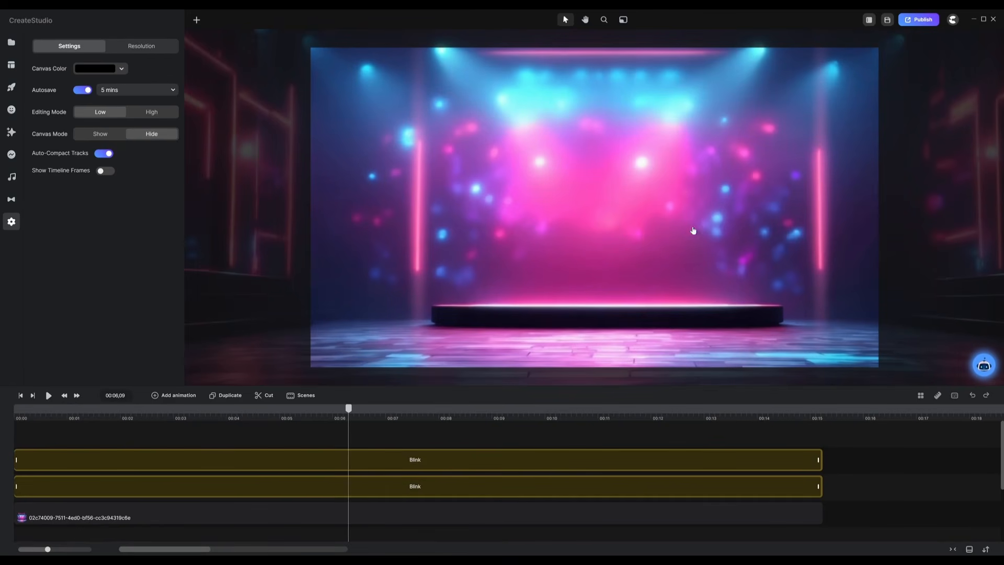
left_click(409, 462)
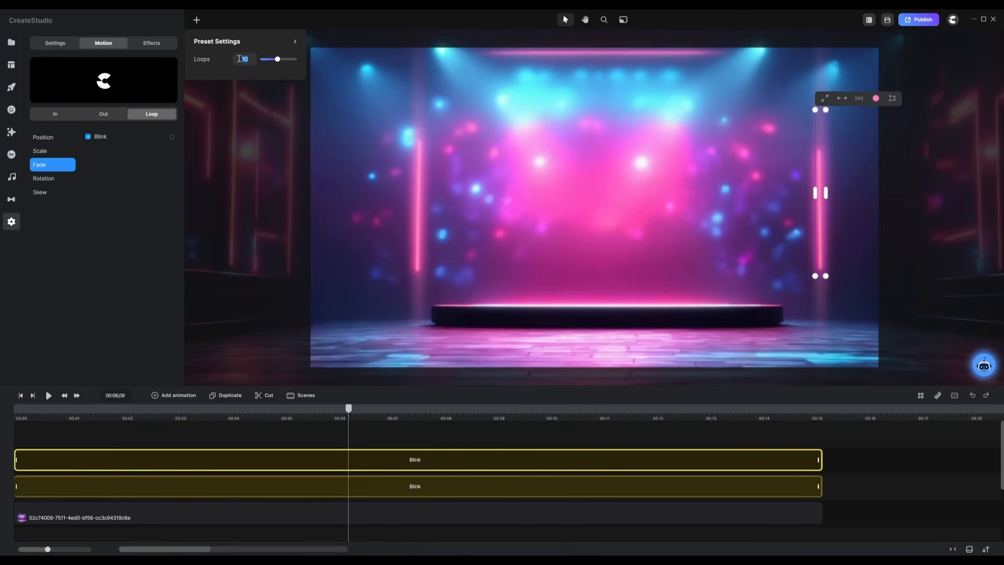
left_click(294, 428)
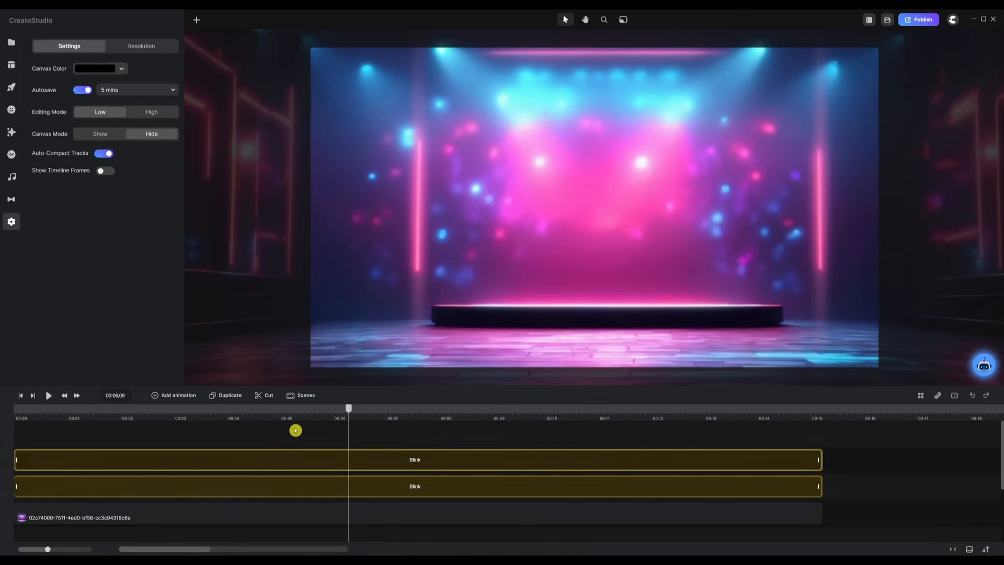
key("space")
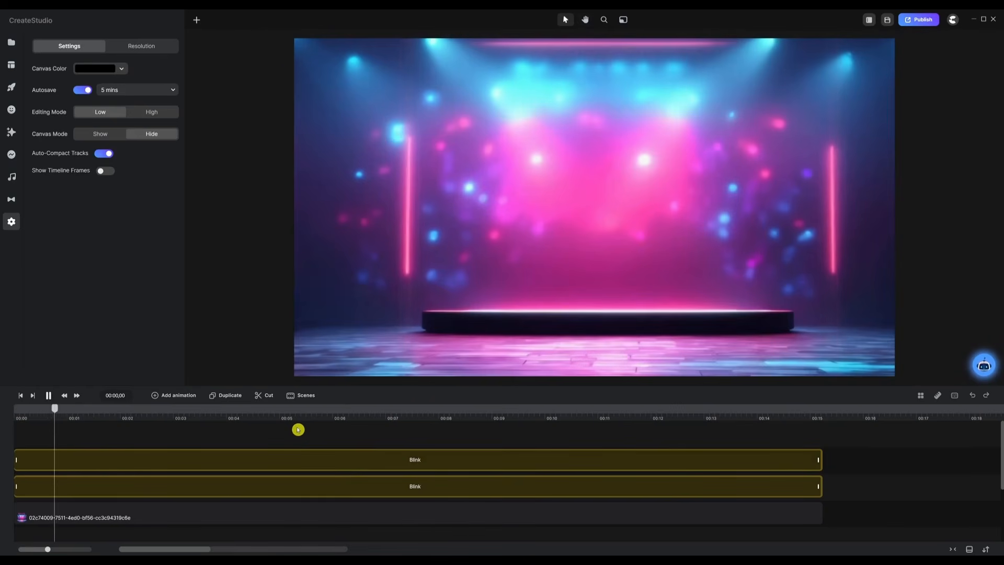